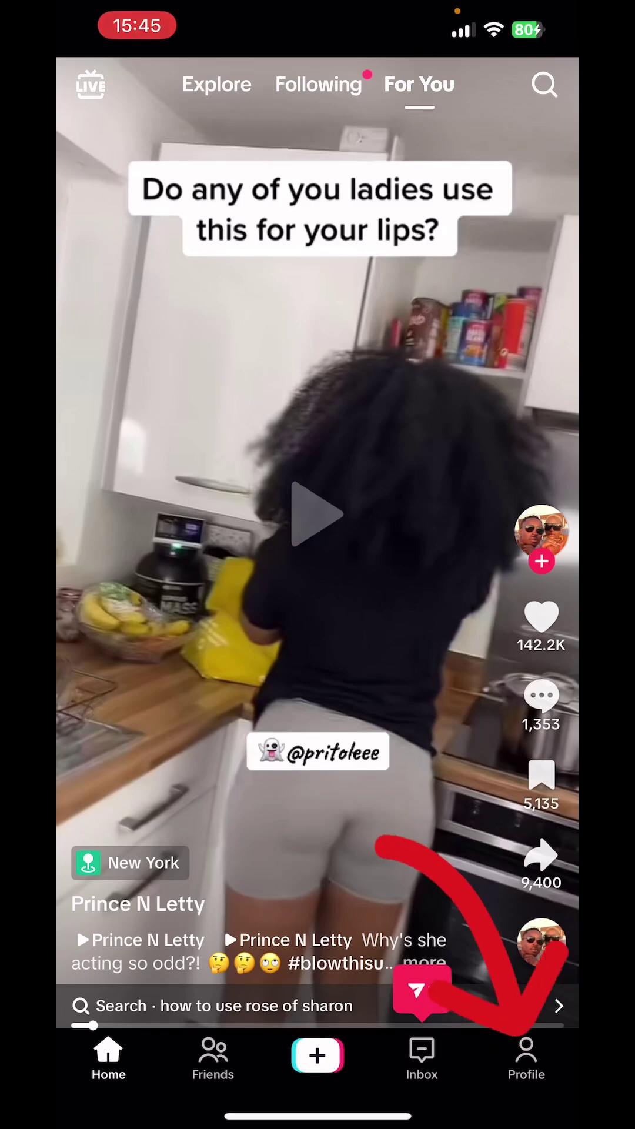
- Switch to your profile page and open the account options menu at the top right
click(526, 1058)
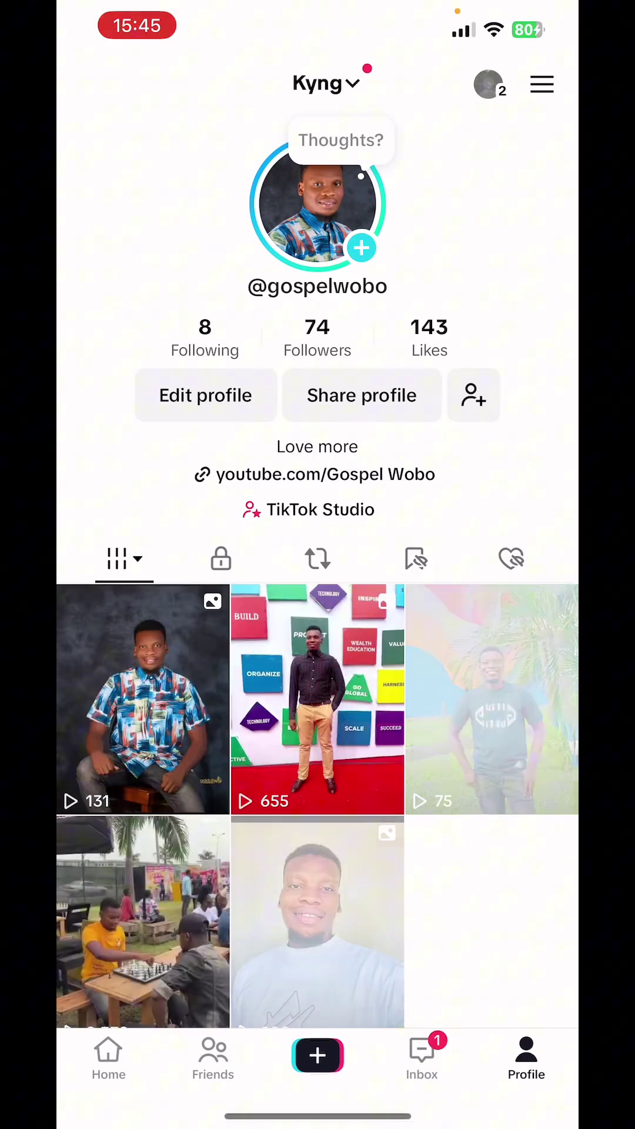
click(542, 84)
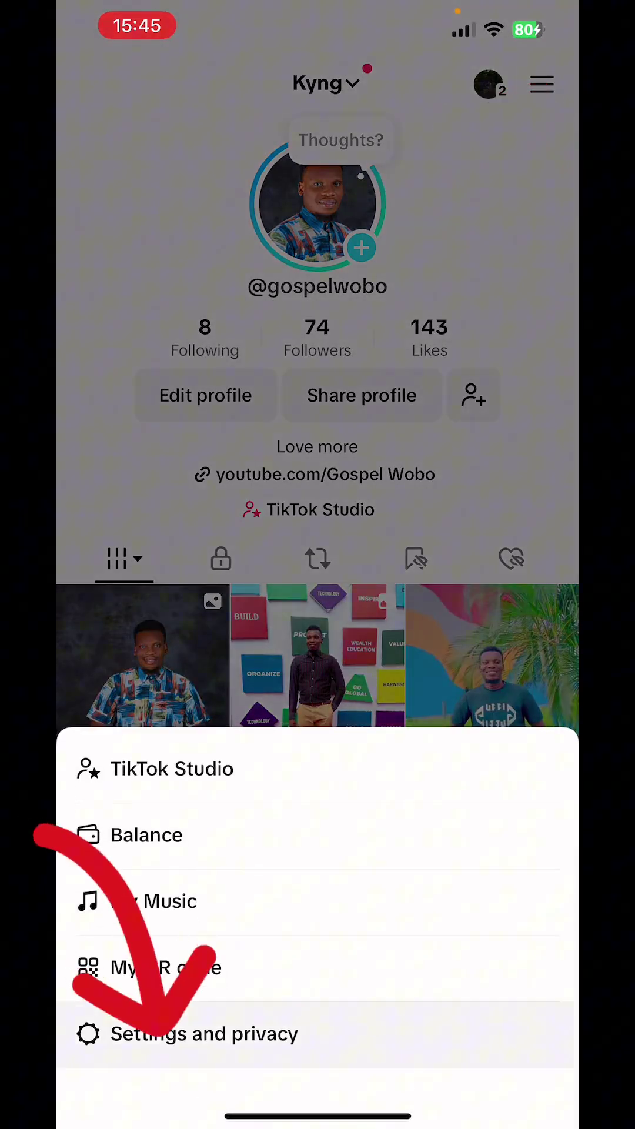
- Open Settings and privacy from the profile menu to reach 2-step verification
click(204, 1033)
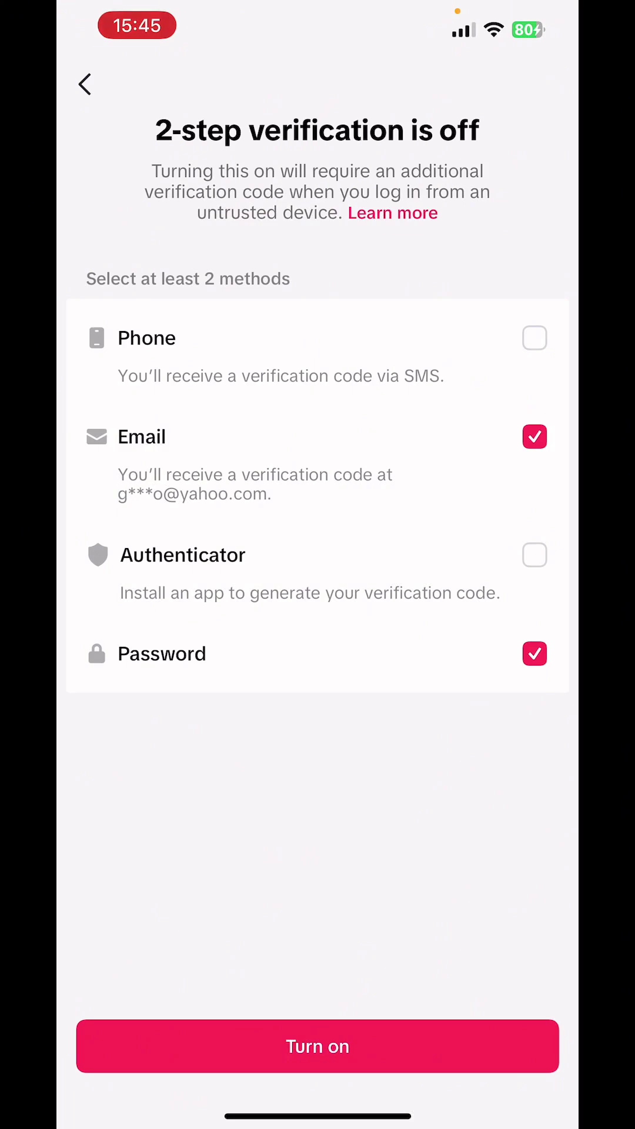
- Tick Phone as a verification method, and leave Authenticator unticked after briefly selecting it
click(535, 338)
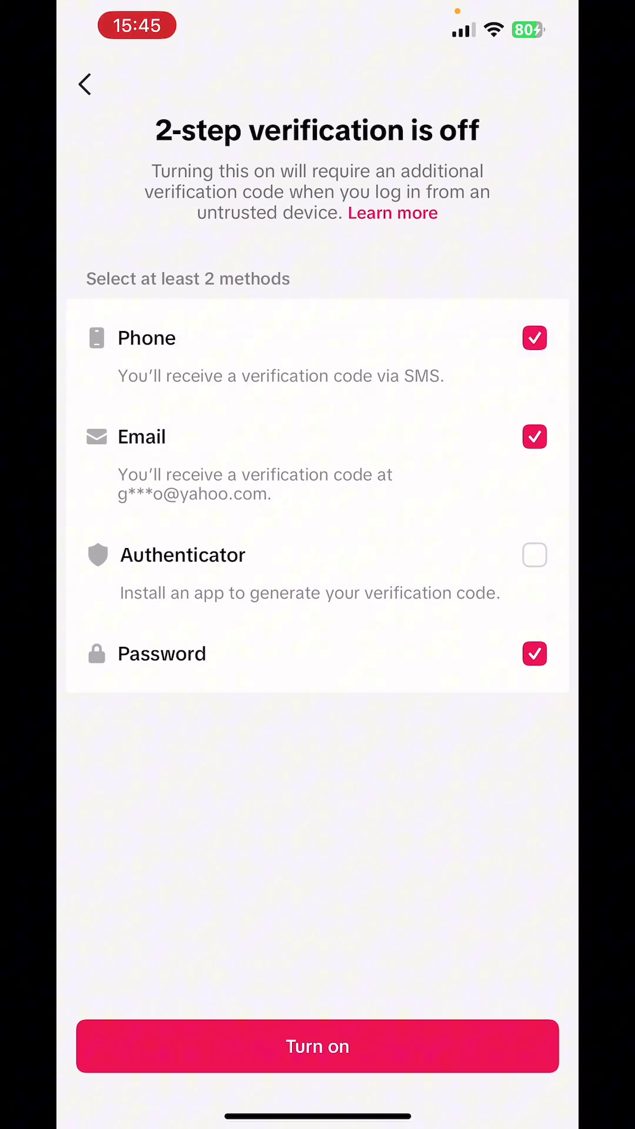
click(536, 555)
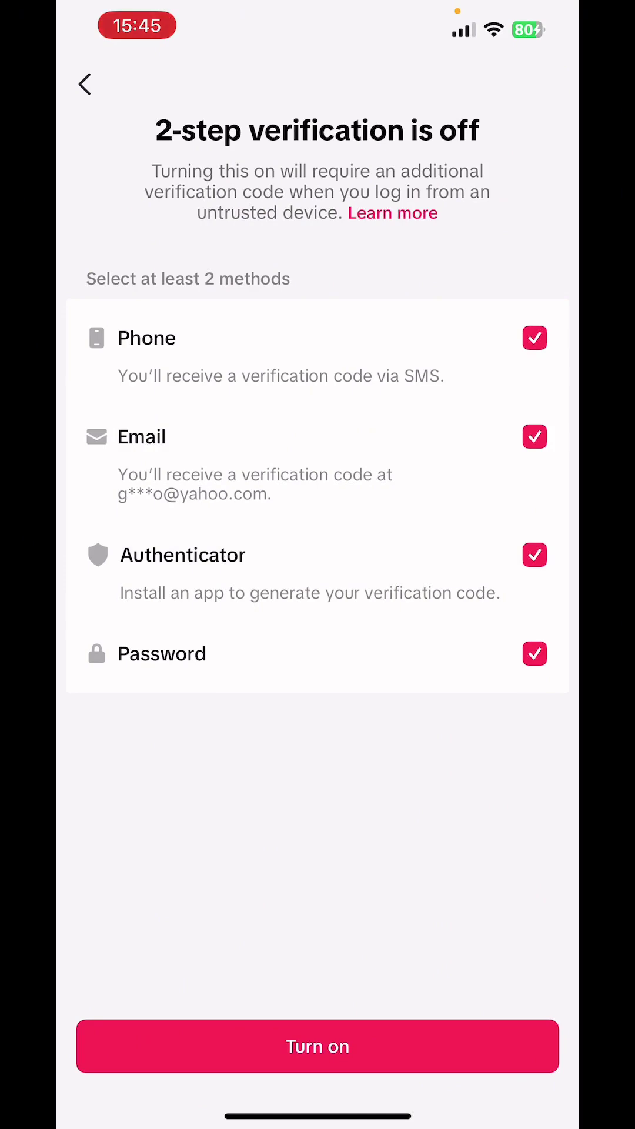
click(535, 555)
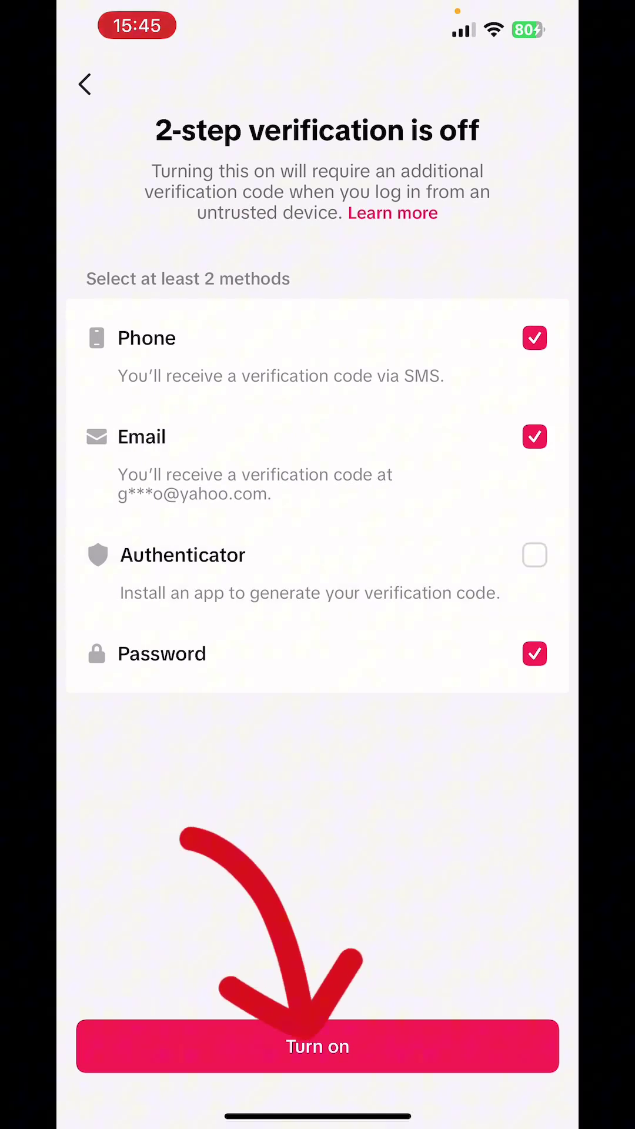